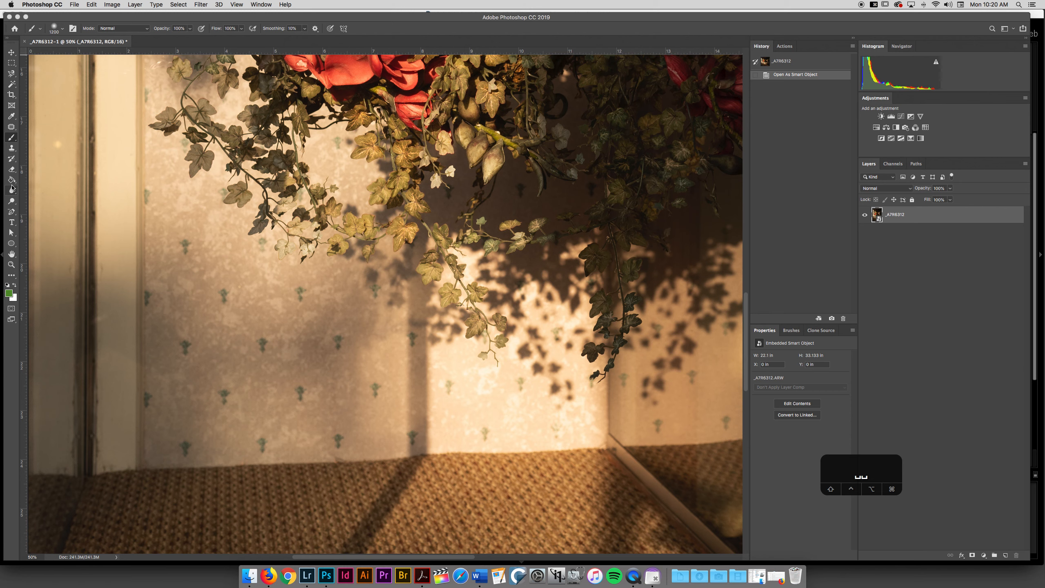
- Switch from the Clone Stamp and Patch tools to the Healing Brush Tool
left_click(11, 148)
left_click(12, 127)
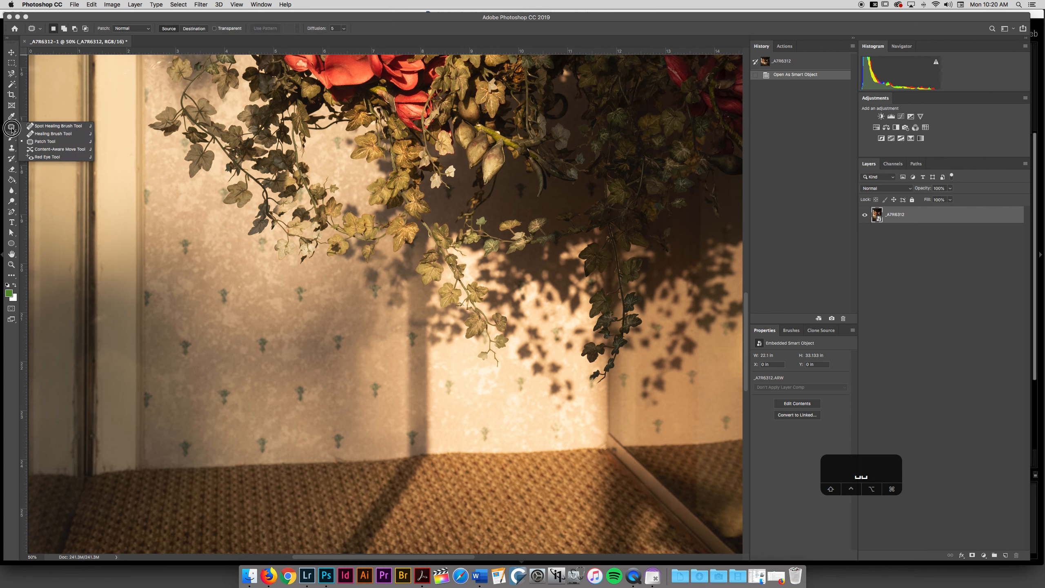
left_click(31, 134)
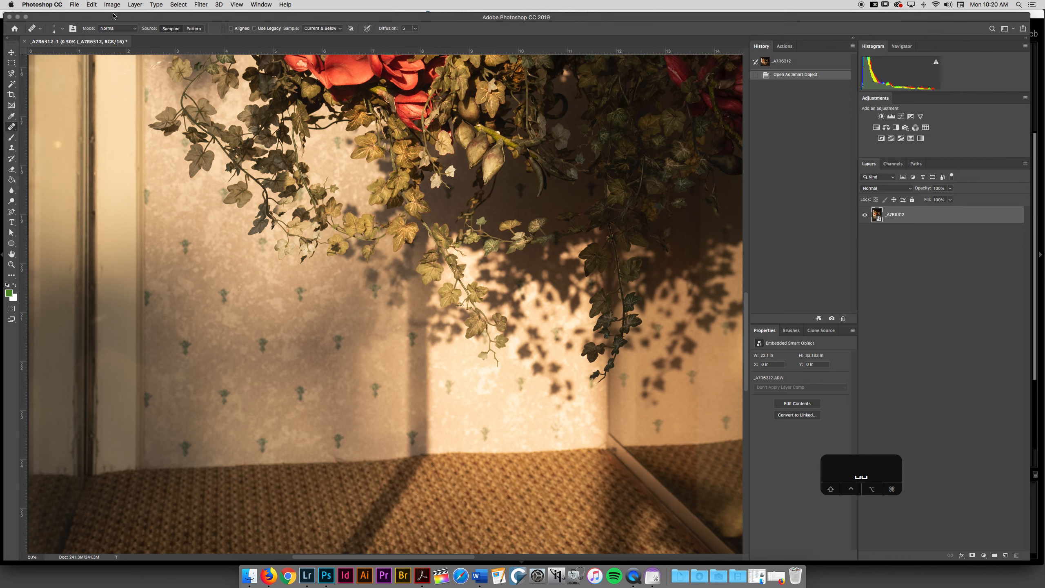
left_click(136, 5)
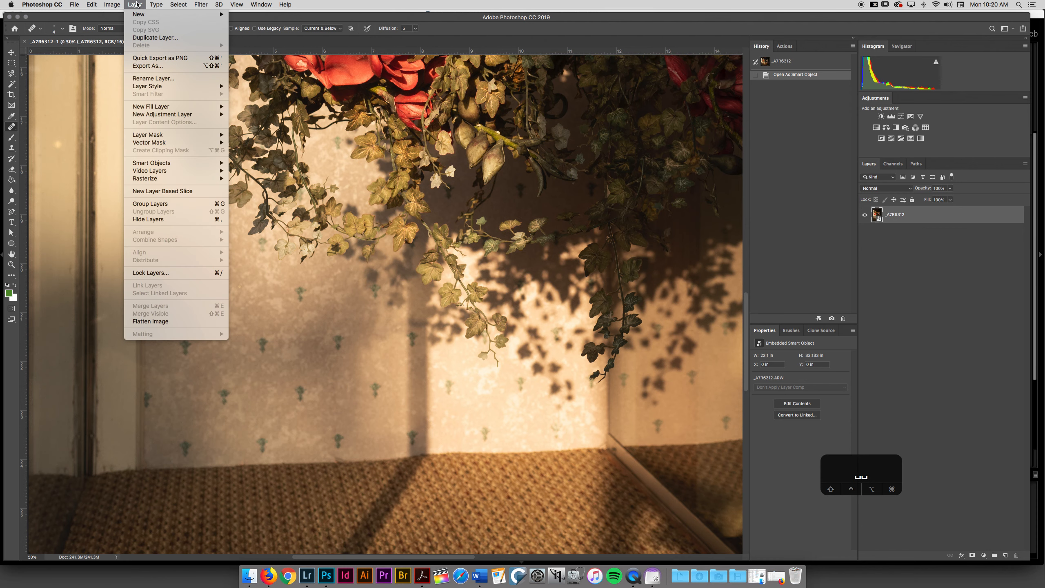
mouse_move(142, 15)
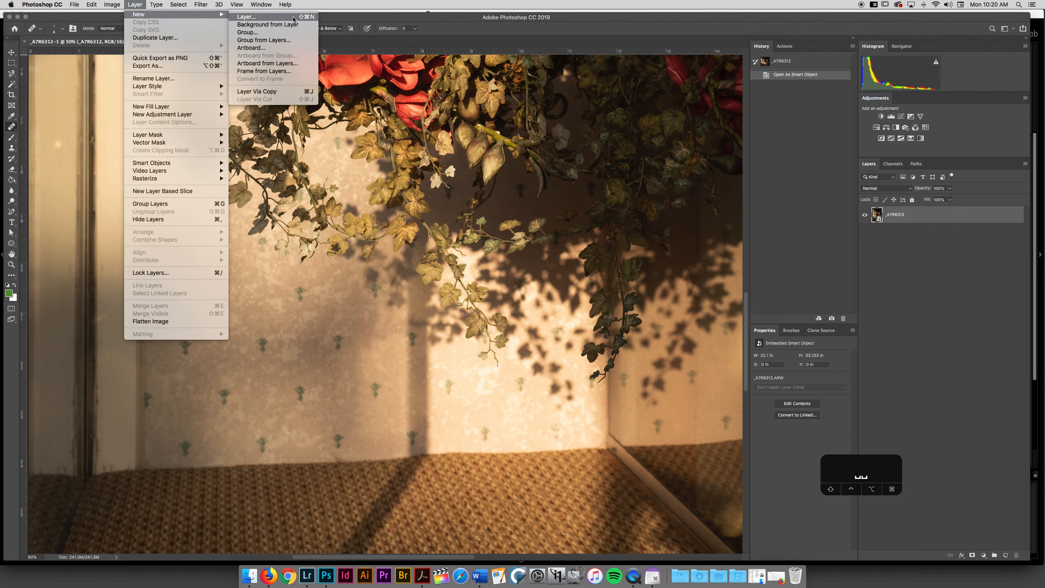
left_click(517, 3)
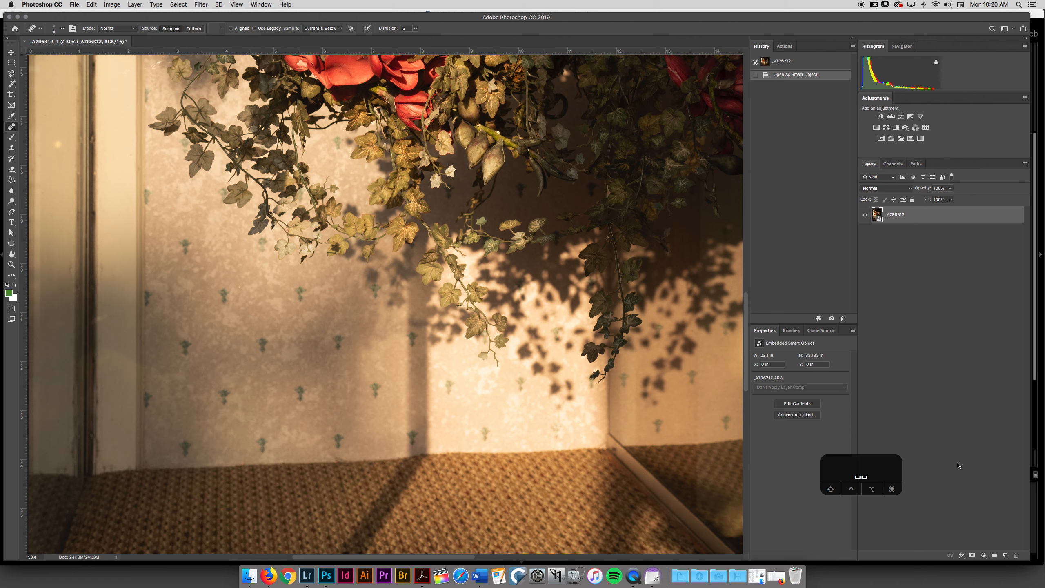
- Add an empty layer named CloneStampHeal above the photo layer, and switch its visibility off and back on
left_click(1007, 556)
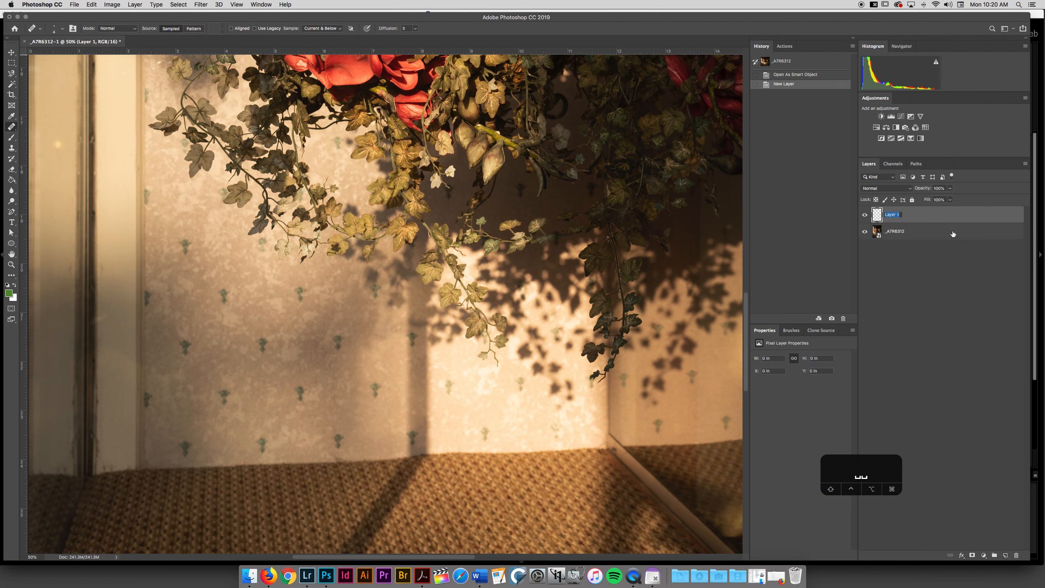
type("CloneStampHeal")
key("Return")
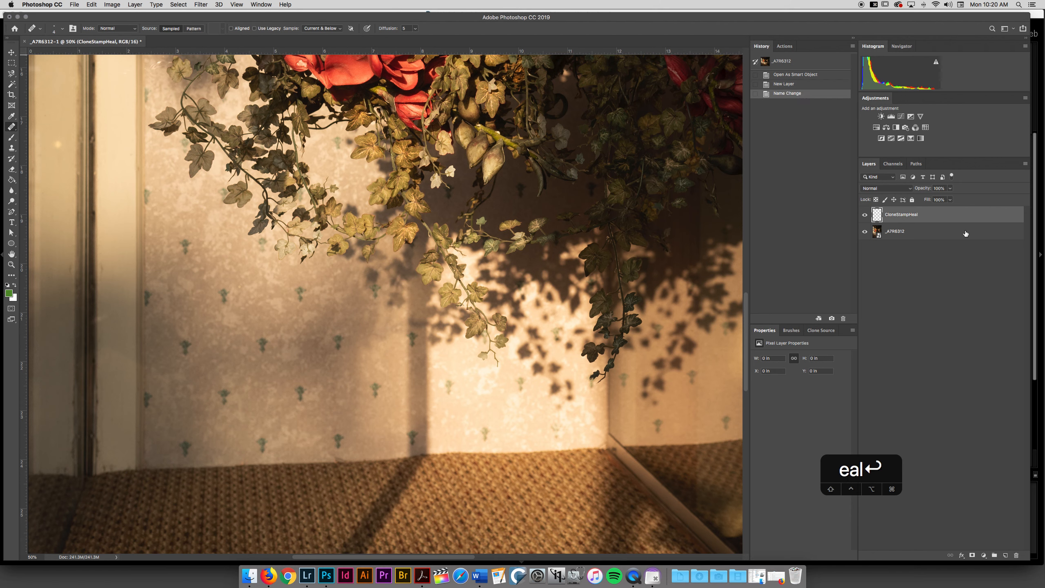
left_click(865, 217)
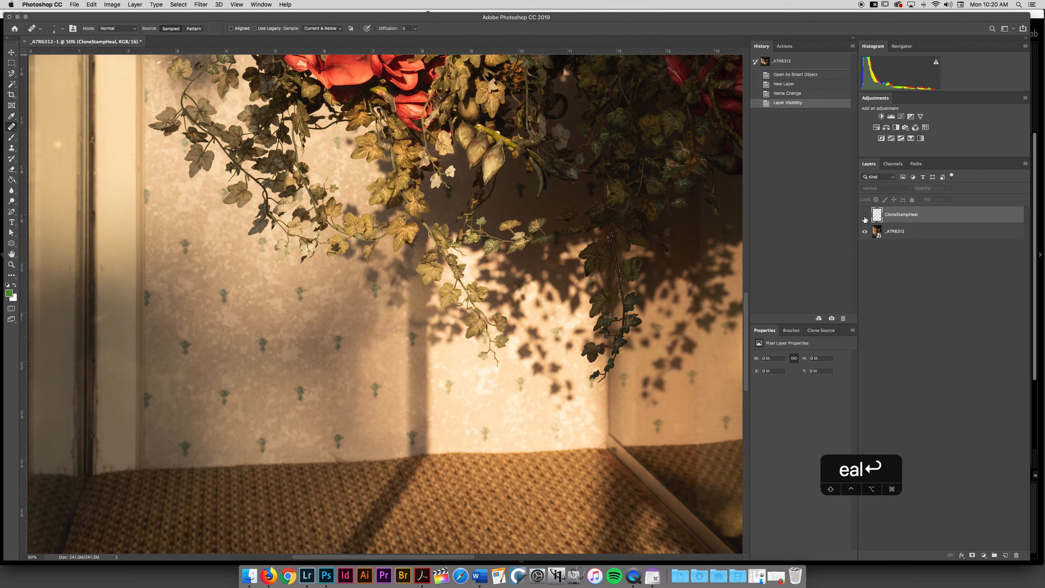
left_click(863, 217)
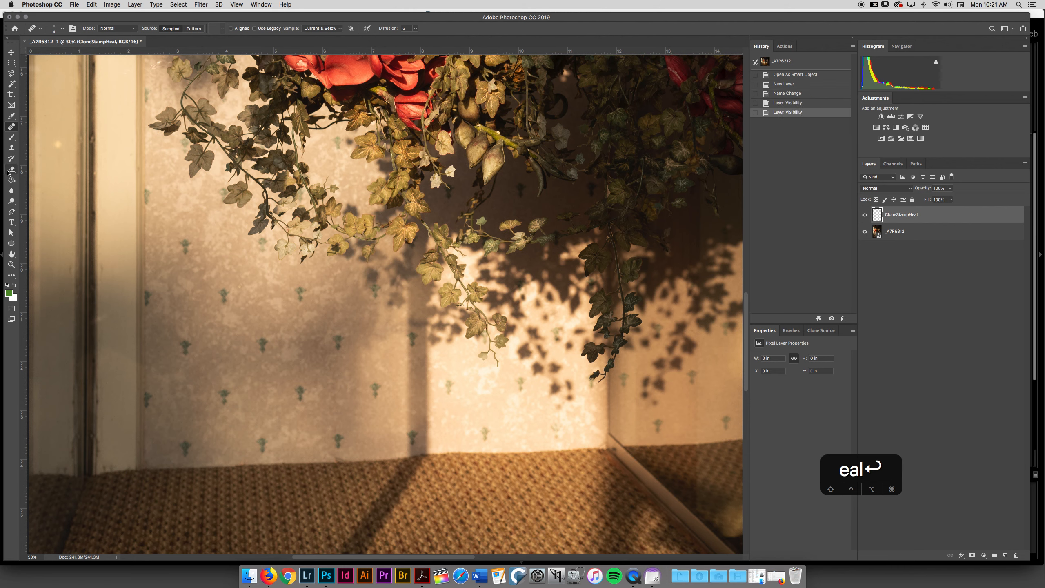
- Activate the Clone Stamp Tool and reduce its brush size to 150 px
left_click(12, 148)
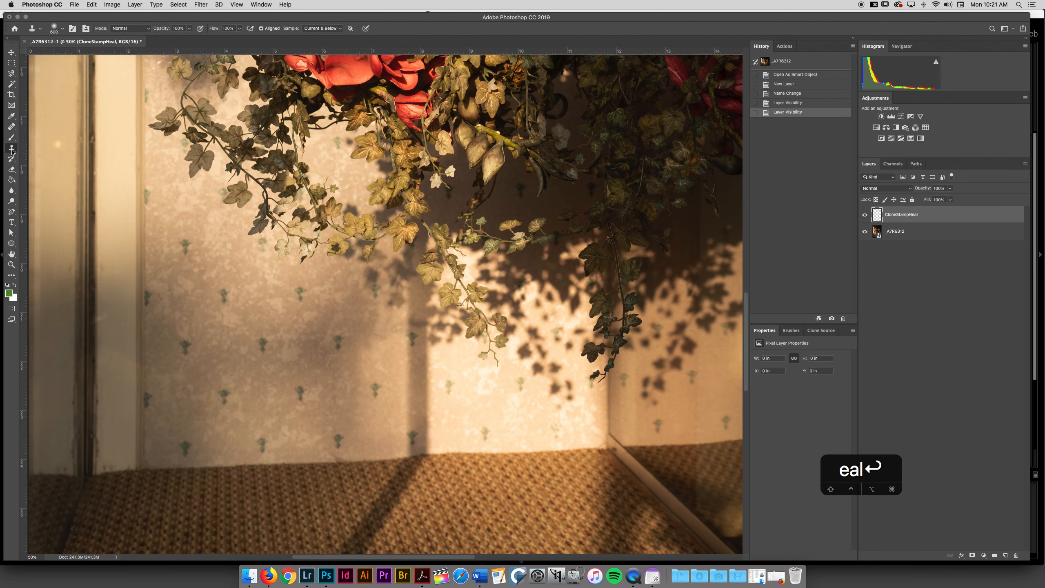
left_click(322, 29)
left_click(321, 29)
key("bracketleft")
key("bracketleft")
key("bracketleft")
key("bracketleft")
key("bracketleft")
key("bracketleft")
key("bracketleft")
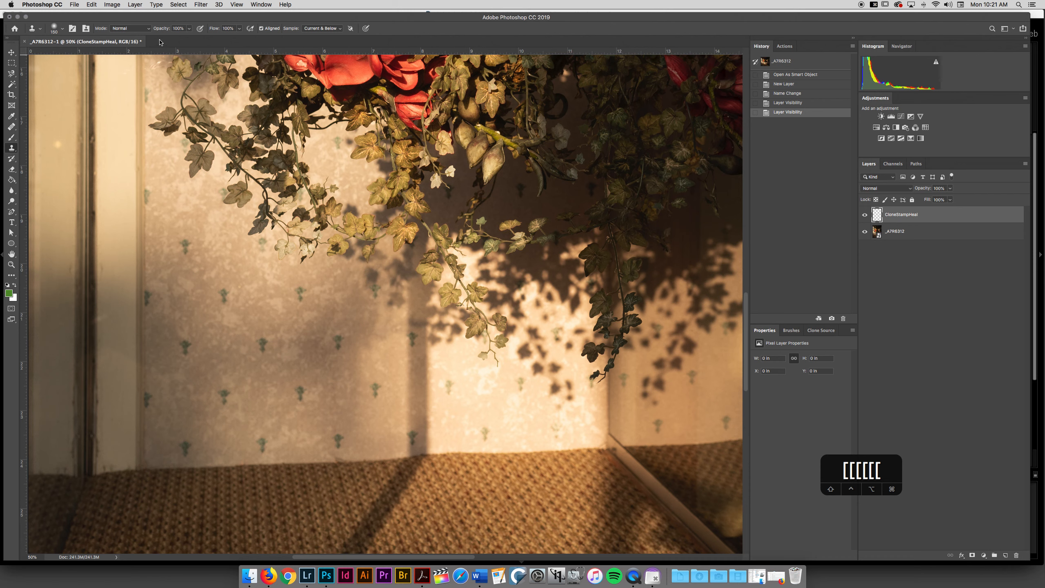
- Review the Clone Stamp's brush presets, blend modes, opacity and Aligned option
left_click(40, 29)
left_click(40, 28)
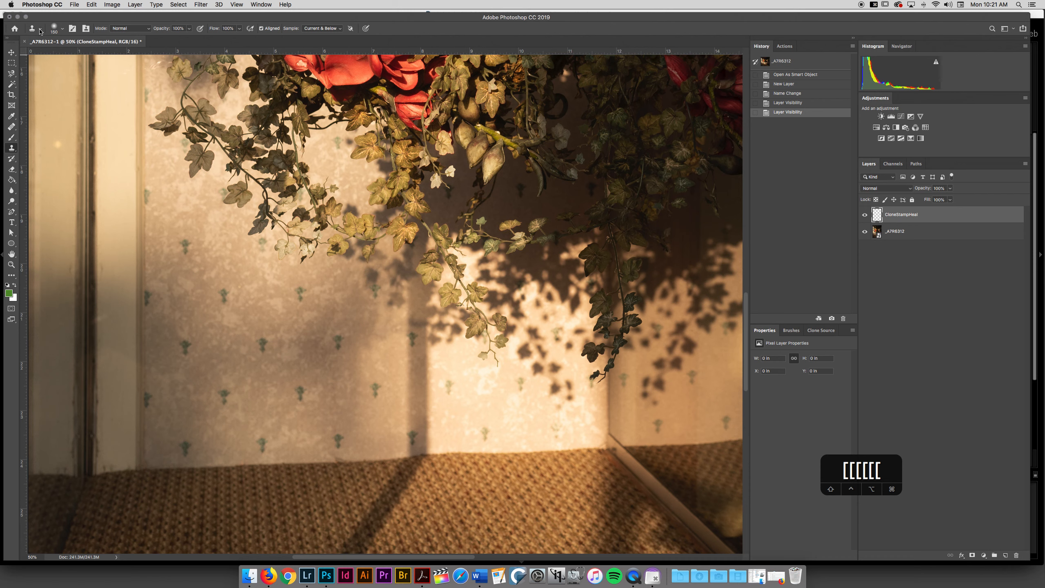
left_click(63, 29)
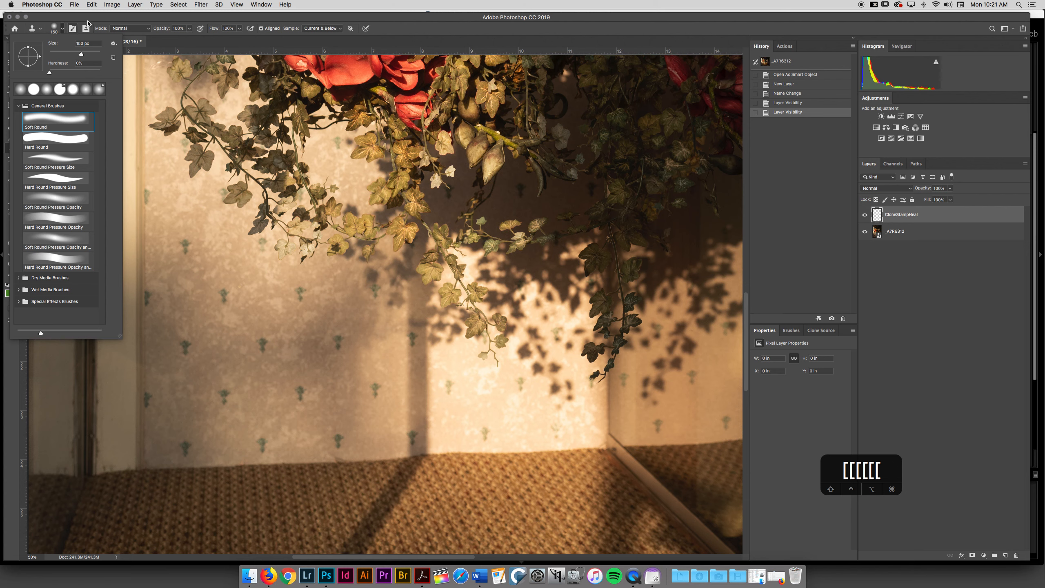
left_click(124, 21)
left_click(138, 28)
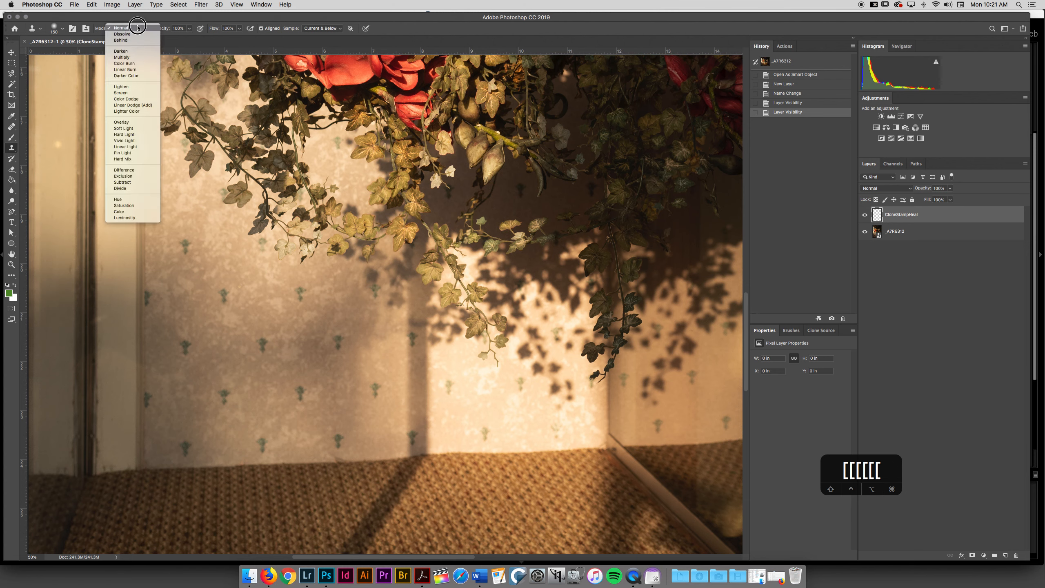
left_click(138, 28)
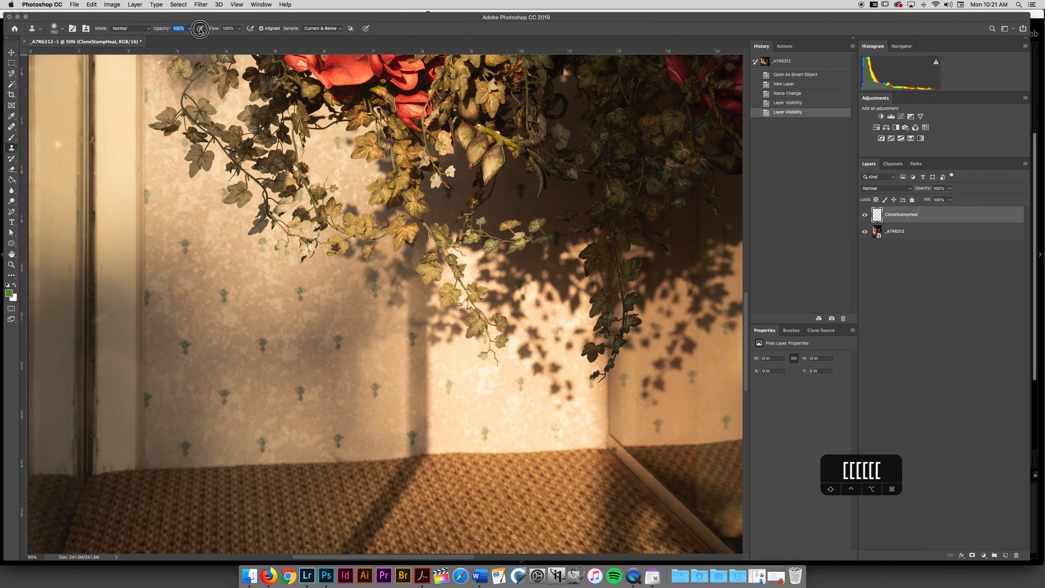
left_click(262, 29)
- Try the Clone Stamp's Current Layer and All Layers sampling options, and return sampling to Current & Below on the CloneStampHeal layer
left_click(338, 29)
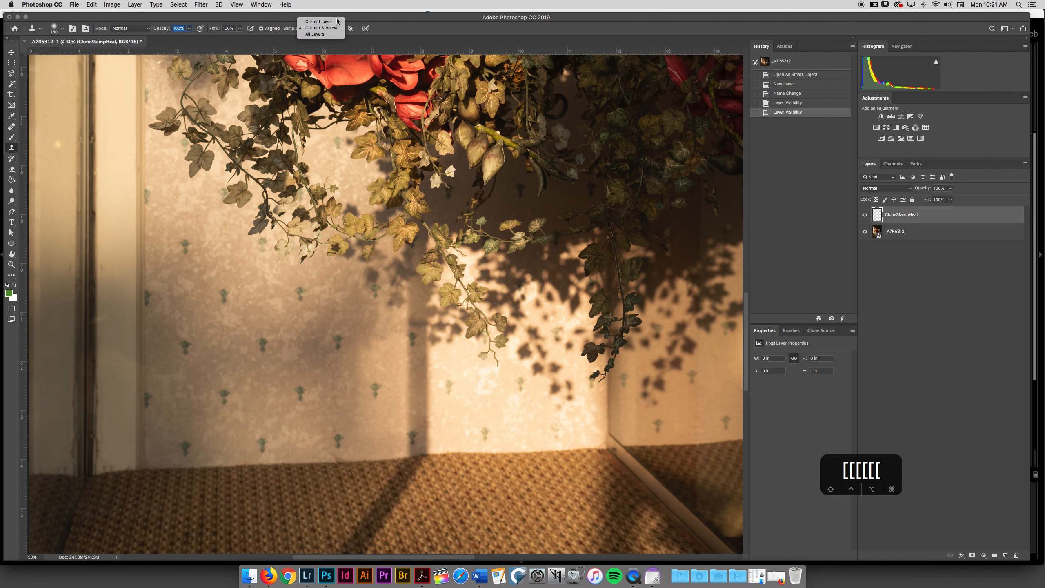
left_click(334, 22)
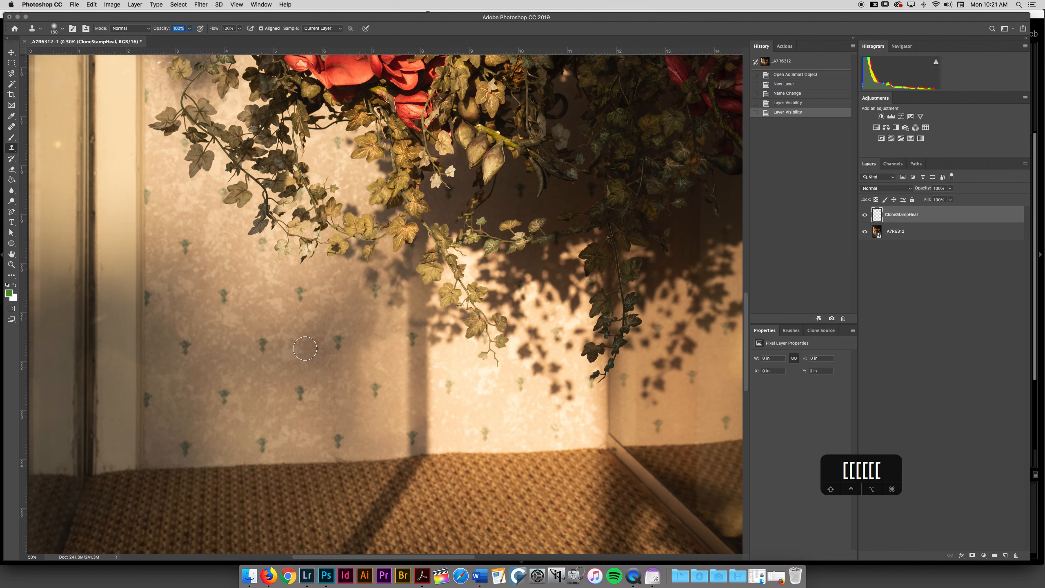
left_click(338, 29)
left_click(338, 34)
left_click(878, 233)
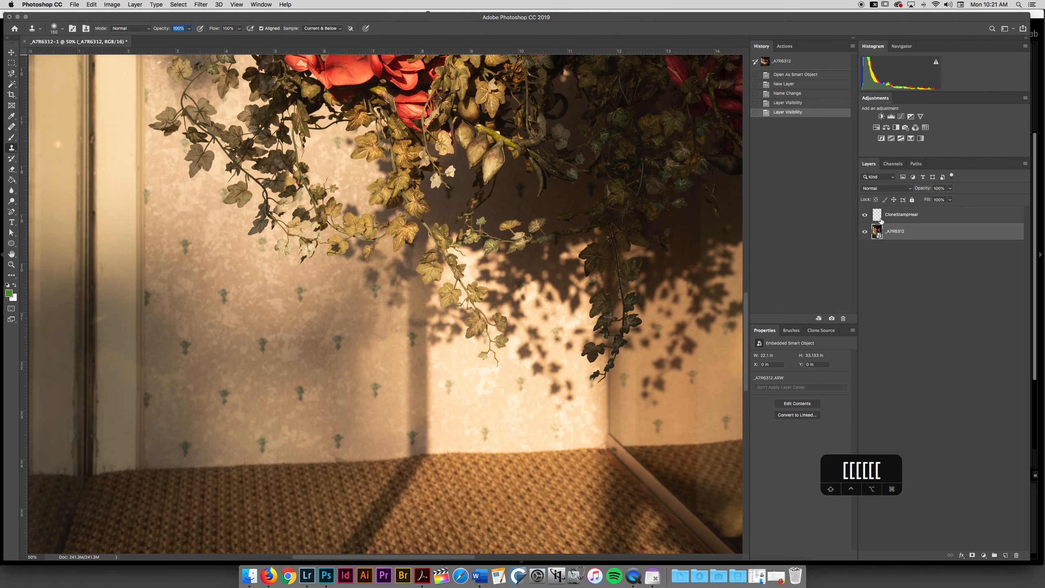
left_click(879, 219)
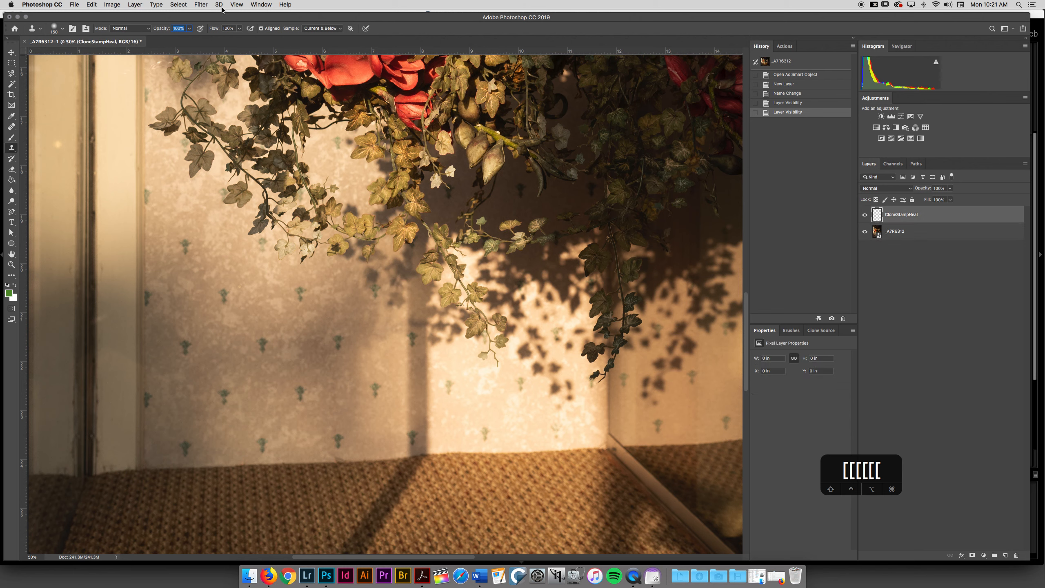
left_click(340, 29)
left_click(335, 42)
left_click(325, 29)
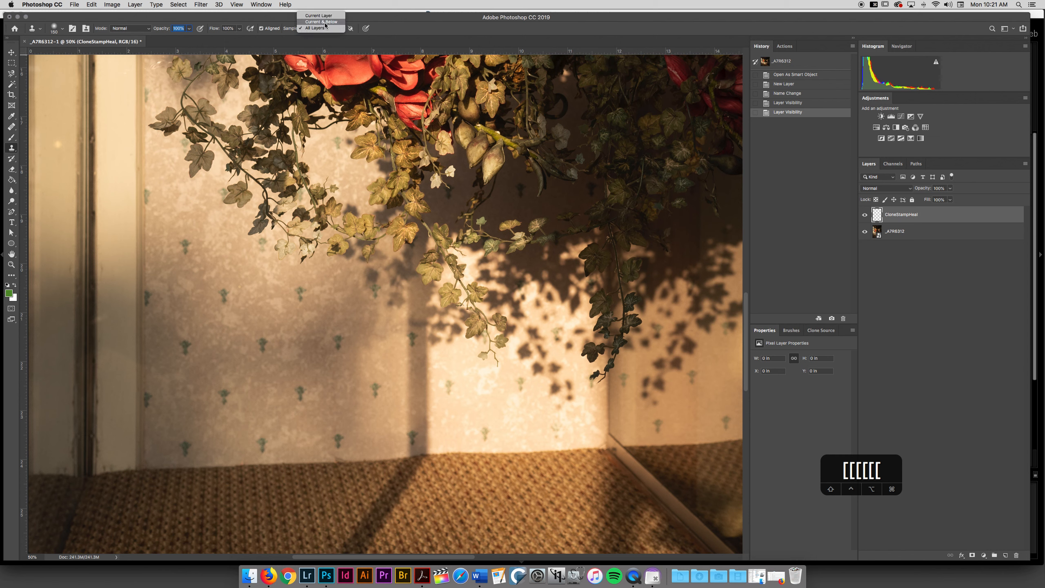
left_click(321, 21)
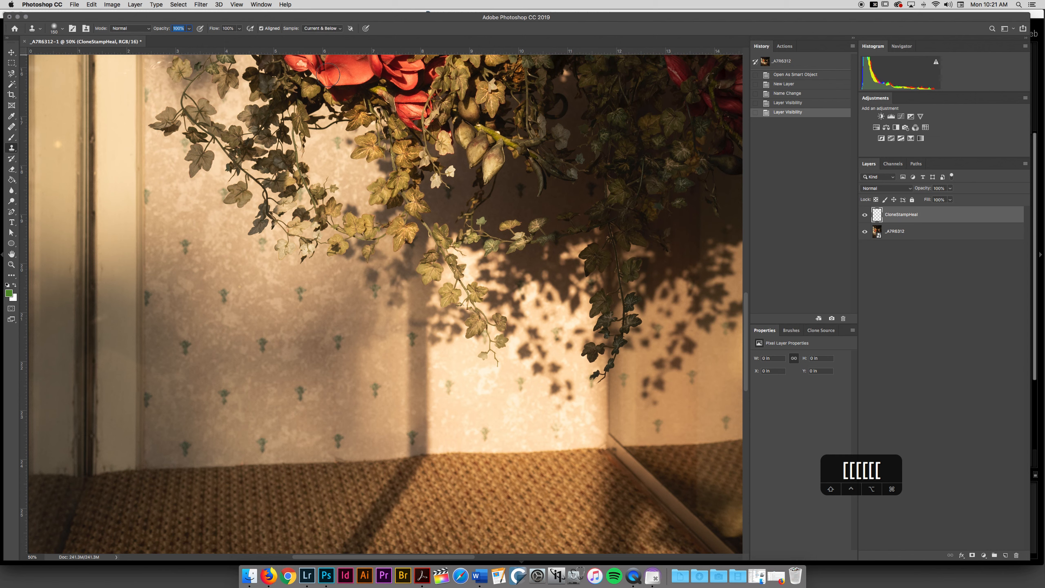
- Clone clean wallpaper over the lowest motif beside the door frame using a 70 px brush
left_click(177, 433, "super")
left_click_drag(236, 391, 250, 359)
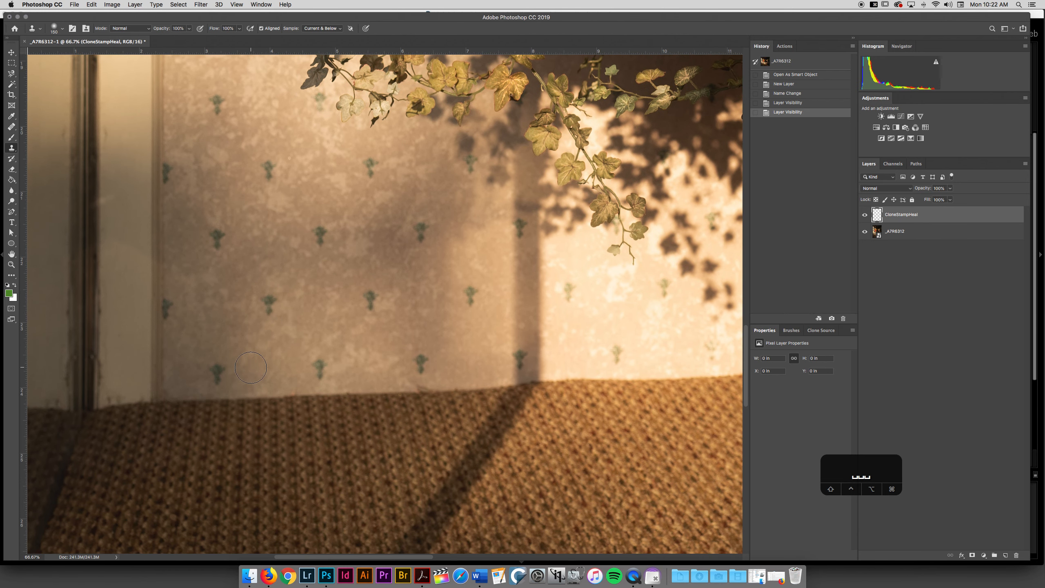
key("alt")
left_click(249, 371, "alt")
key("bracketleft")
key("bracketleft")
key("bracketleft")
key("bracketleft")
key("bracketleft")
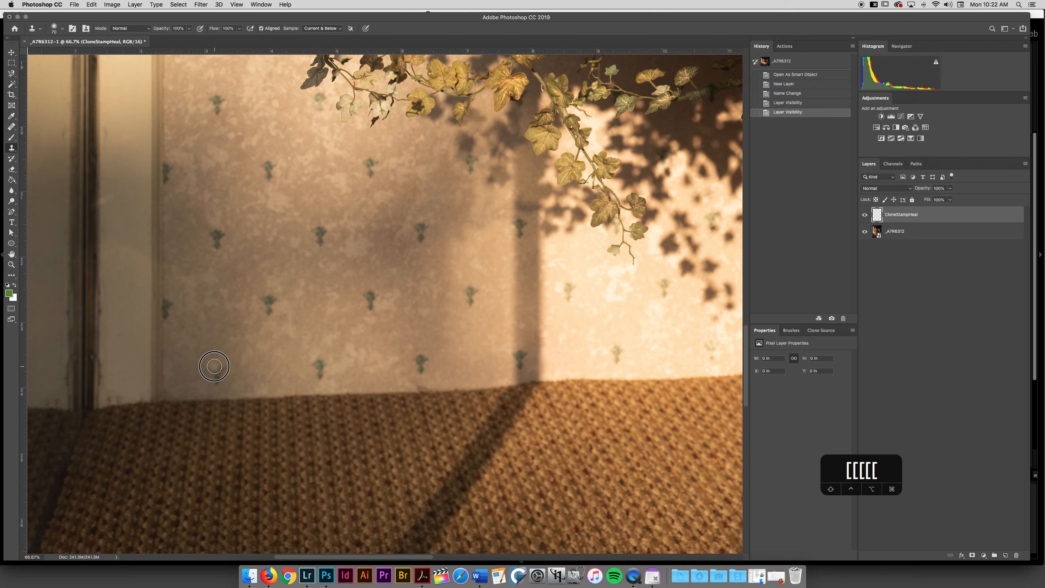
left_click_drag(214, 367, 214, 378)
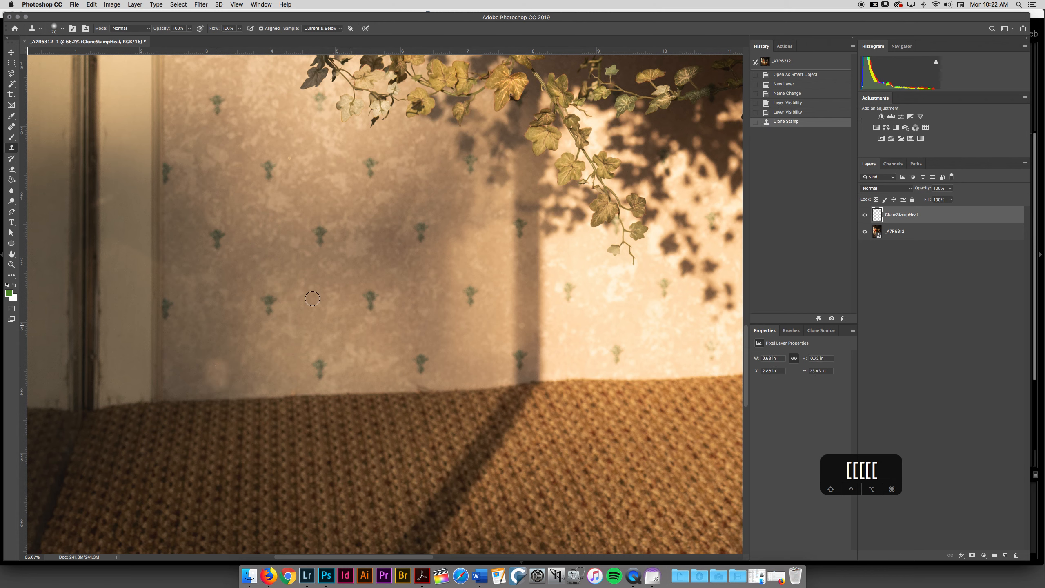
- Activate the Healing Brush Tool and set its brush size to 60 px
left_click(15, 128)
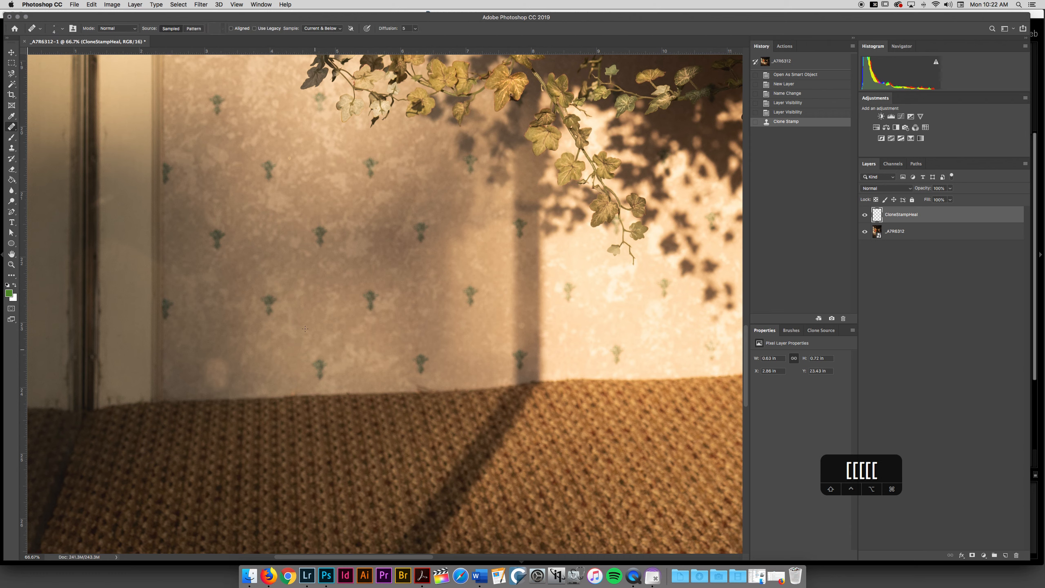
key("bracketright")
key("bracketright")
key("bracketright")
key("bracketright")
key("bracketright")
key("bracketright")
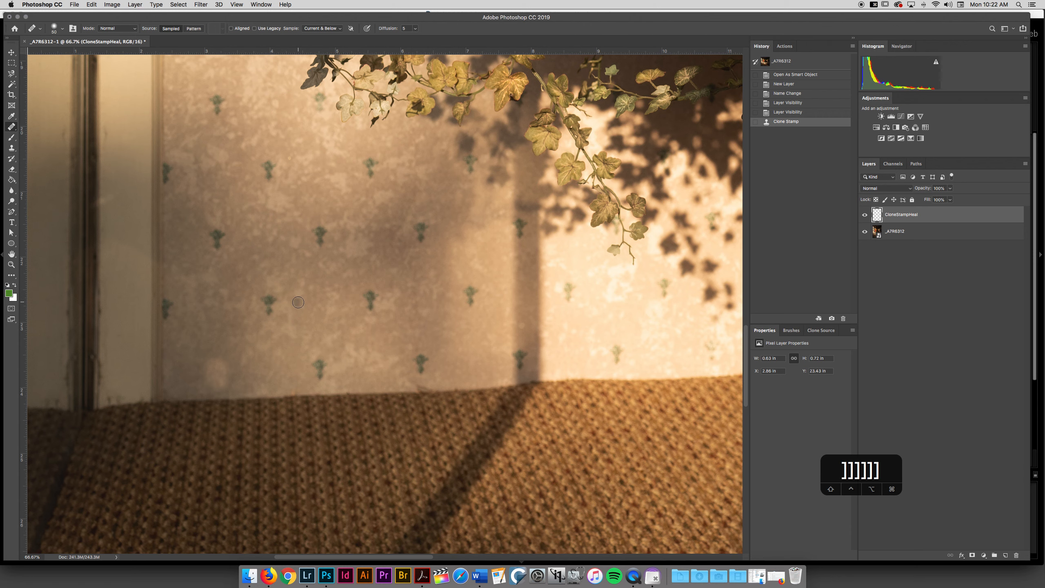
key("bracketright")
key("bracketright")
key("bracketright")
key("bracketleft")
key("bracketleft")
key("bracketleft")
key("bracketleft")
key("bracketleft")
key("bracketright")
key("bracketright")
key("bracketright")
- Heal away the next two wallpaper motifs diagonally above the cloned spot, and inspect the patches with the photo layer hidden
key("alt")
left_click_drag(271, 300, 272, 311)
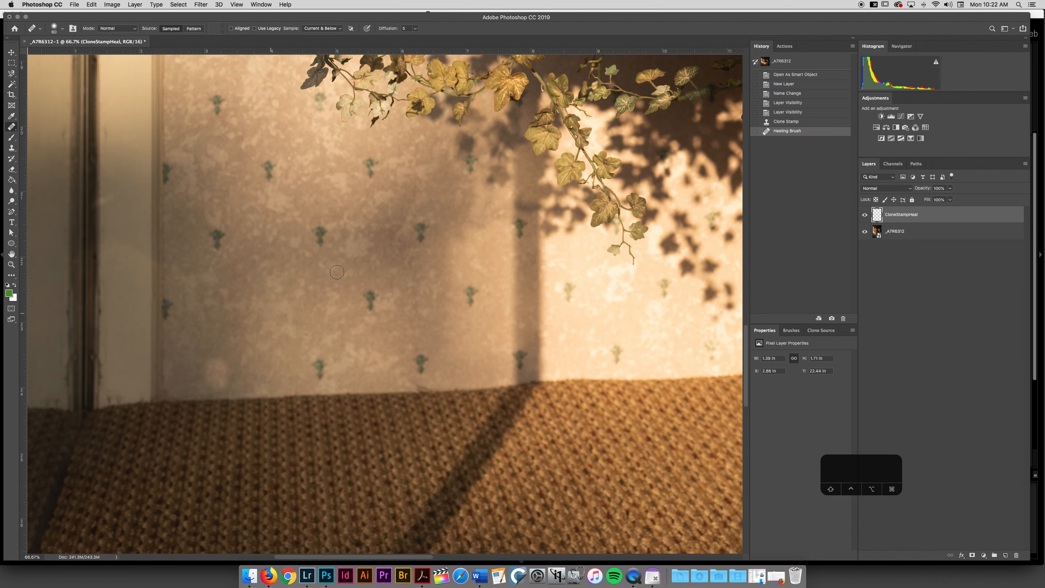
left_click(333, 228, "alt")
mouse_move(312, 225)
left_mouse_down()
mouse_move(322, 234)
mouse_move(314, 243)
mouse_move(319, 228)
left_mouse_up()
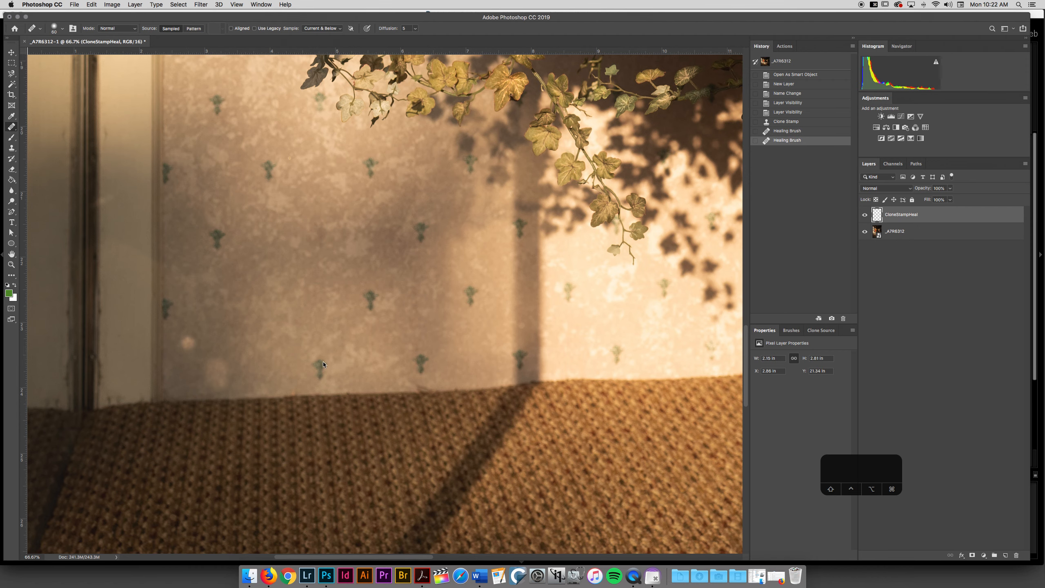
left_click(864, 232)
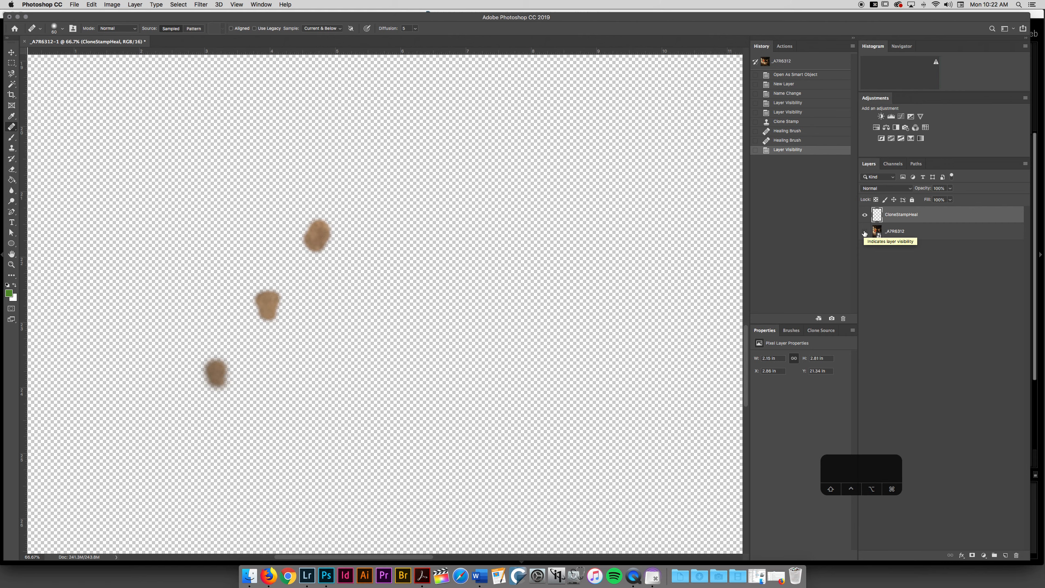
left_click(864, 232)
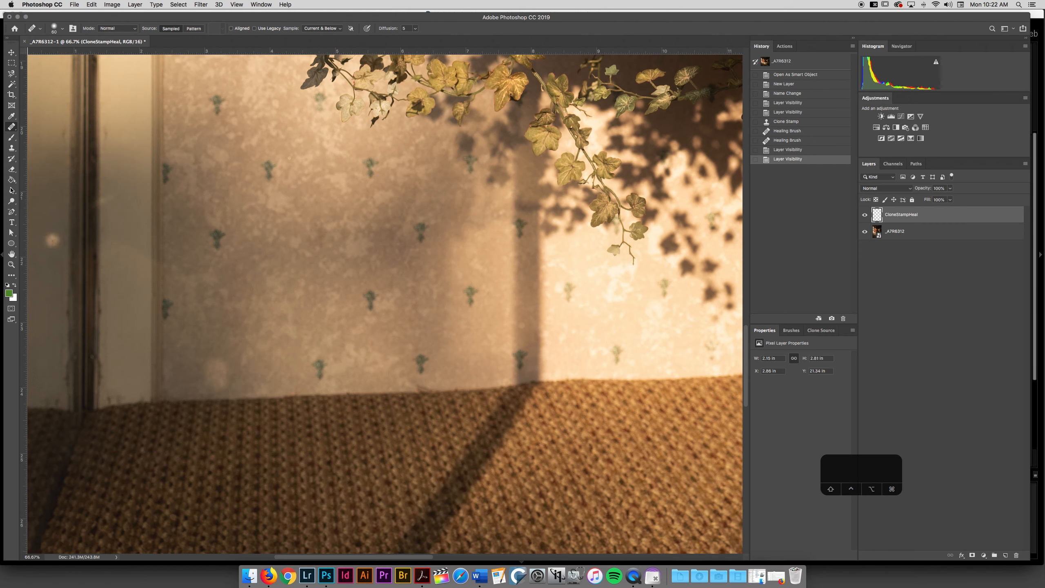
- Erase the cloned patch covering the lowest motif beside the door frame, using an enlarged eraser
left_click(12, 168)
left_click(229, 362)
key("bracketright")
key("bracketright")
key("bracketright")
key("bracketright")
left_click_drag(223, 371, 221, 390)
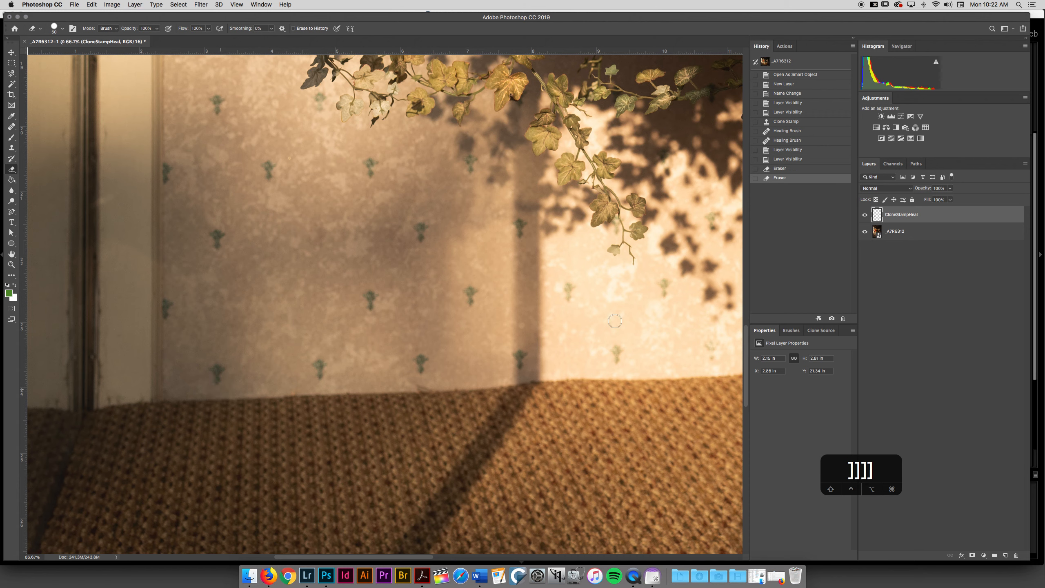
- Heal away the lowest motif near the door frame and the two motifs rising diagonally from mid-wall above it
left_click(11, 127)
mouse_move(214, 366)
left_mouse_down()
mouse_move(224, 372)
mouse_move(218, 383)
left_mouse_up()
left_click_drag(222, 233, 213, 250)
left_click(268, 199, "alt")
mouse_move(269, 169)
left_mouse_down()
mouse_move(269, 178)
mouse_move(261, 171)
left_mouse_up()
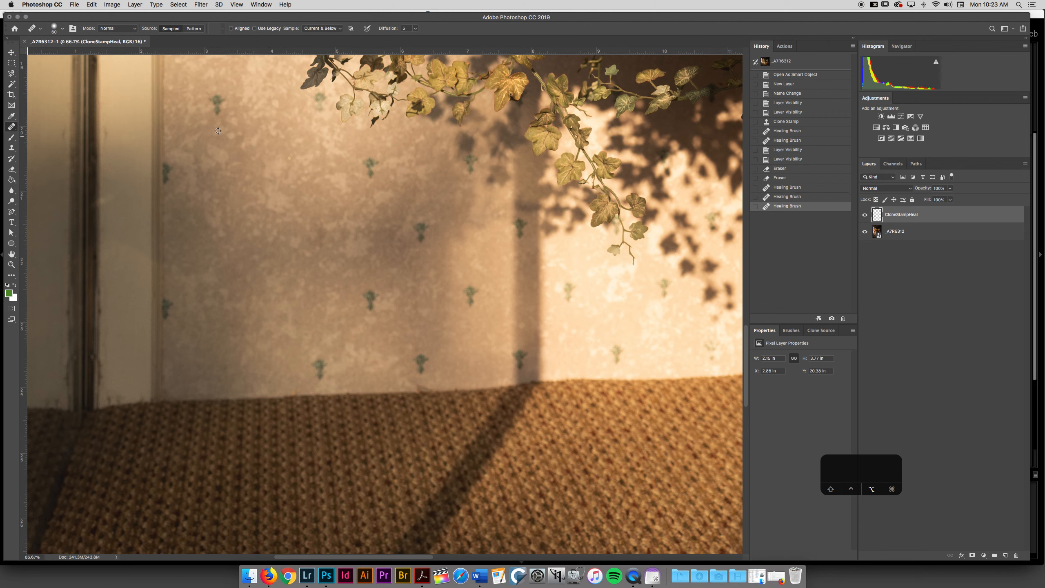
- Heal away the upper motif near the door frame, the two motifs along its edge, and the one below the hanging ivy
left_click(244, 95, "alt")
left_click_drag(215, 98, 222, 114)
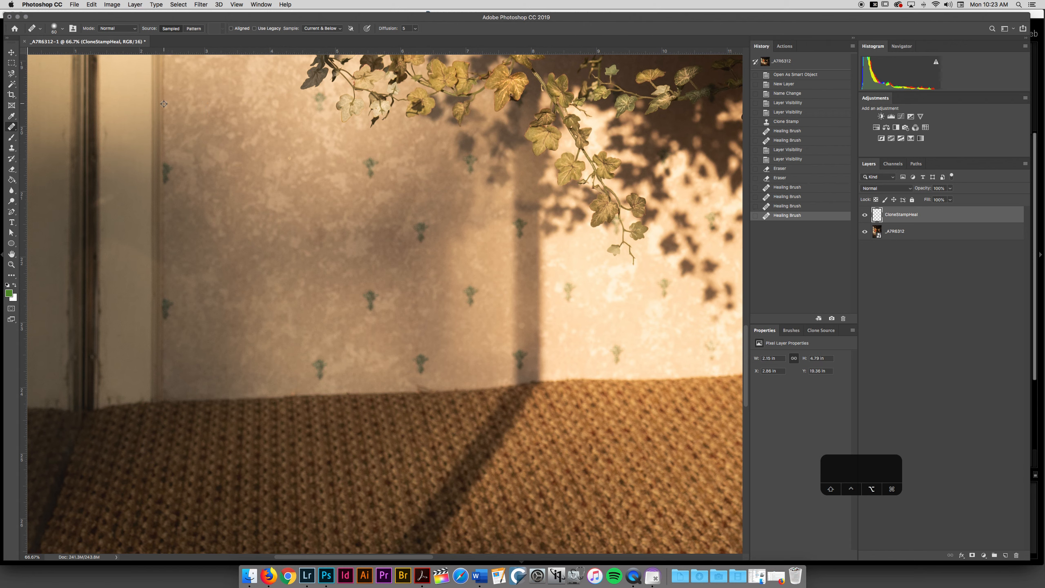
left_click_drag(165, 166, 167, 177)
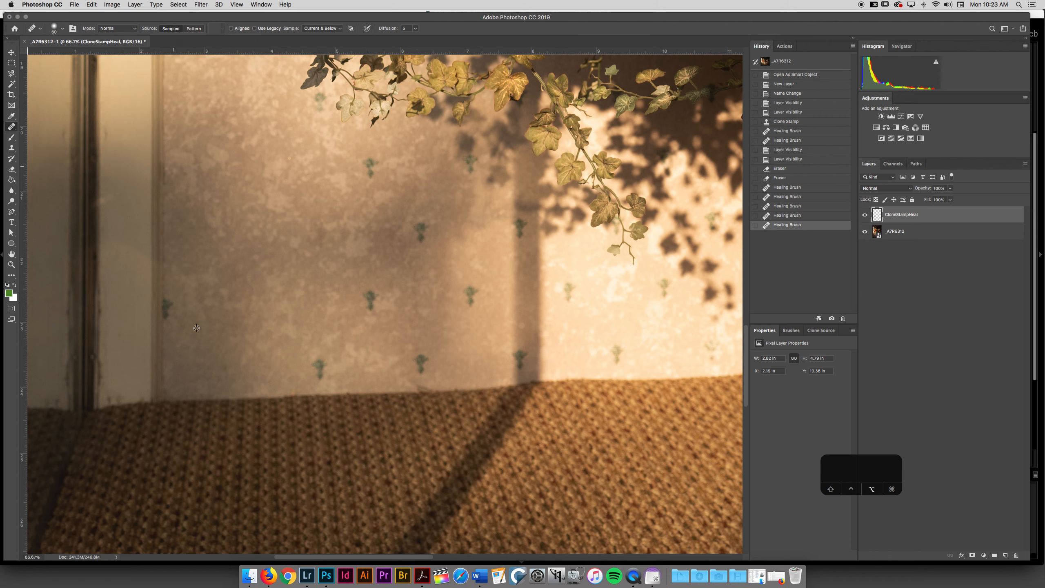
mouse_move(173, 304)
left_mouse_down()
mouse_move(165, 312)
mouse_move(176, 301)
left_mouse_up()
mouse_move(366, 161)
left_mouse_down()
mouse_move(364, 171)
mouse_move(374, 169)
left_mouse_up()
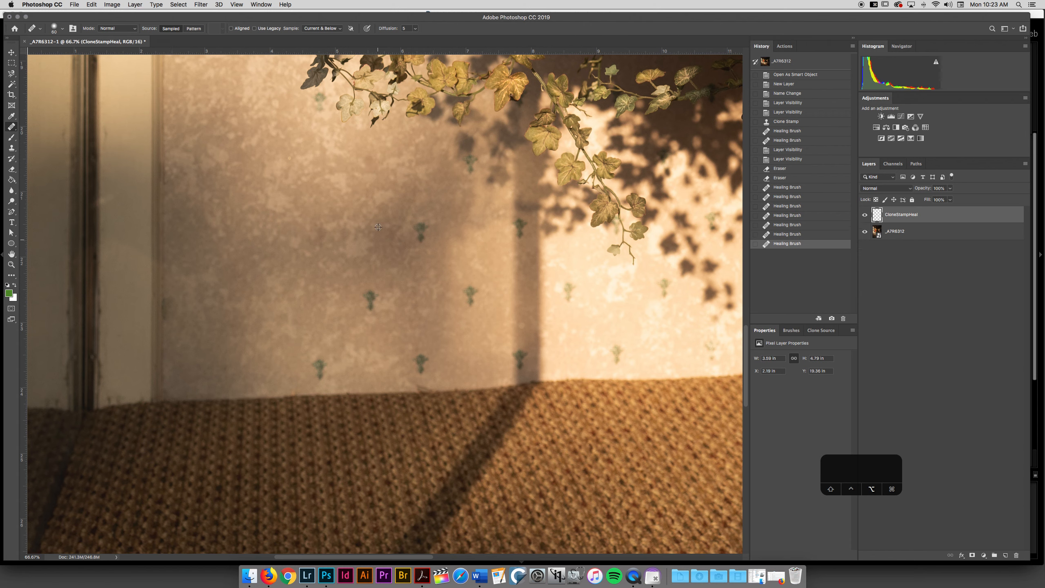
- Heal away the mid-wall motif left of the vertical shadow band and the next motif diagonally below it toward the shadow
mouse_move(416, 227)
left_mouse_down()
mouse_move(421, 239)
mouse_move(424, 225)
left_mouse_up()
left_click(495, 275)
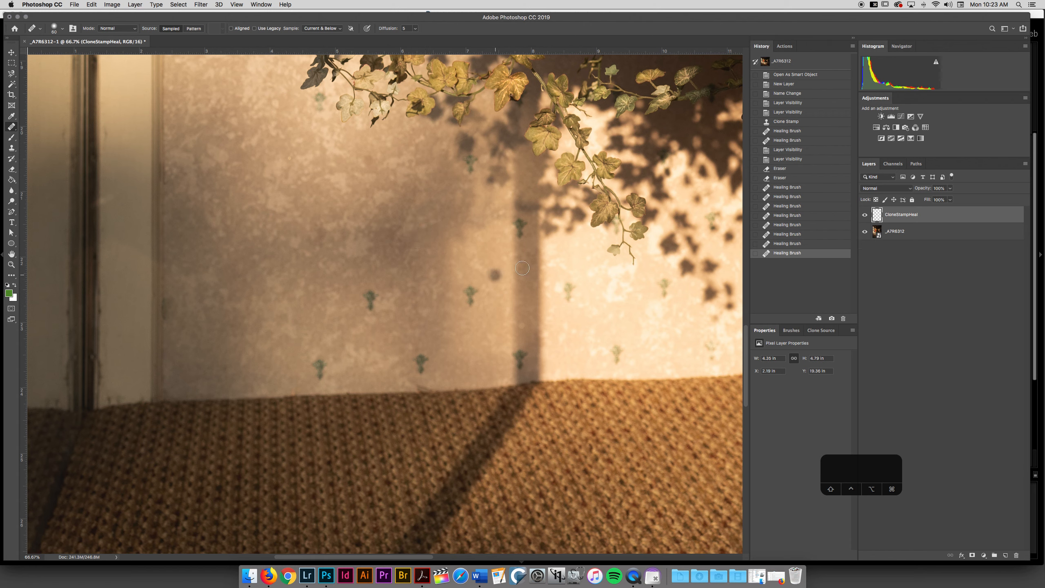
left_click_drag(476, 292, 467, 289)
- Toggle the photo layer's visibility to inspect the healed patches on their own layer, leaving the photo shown
left_click(413, 256, "alt")
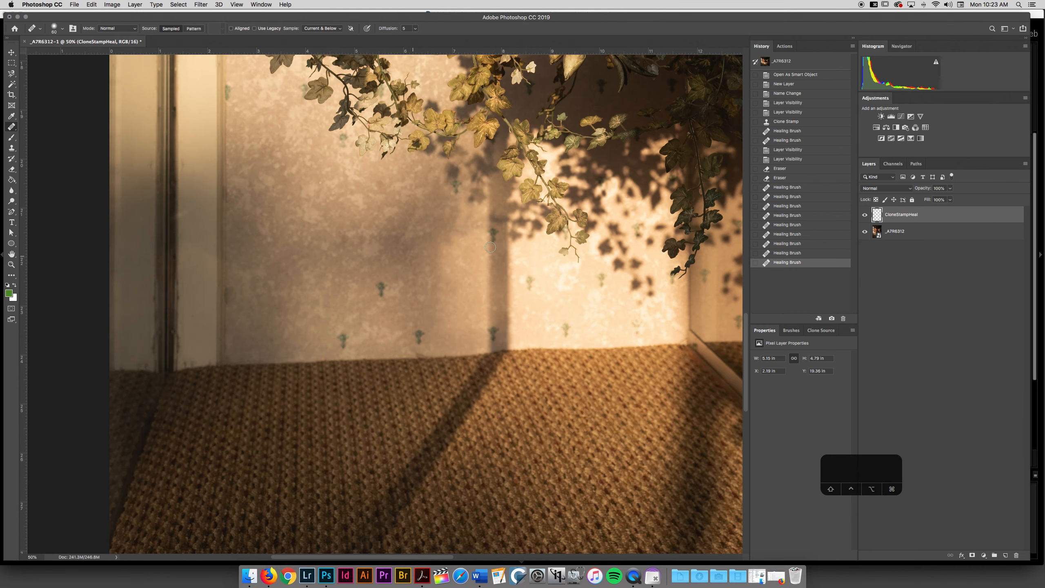
left_click(451, 237, "alt")
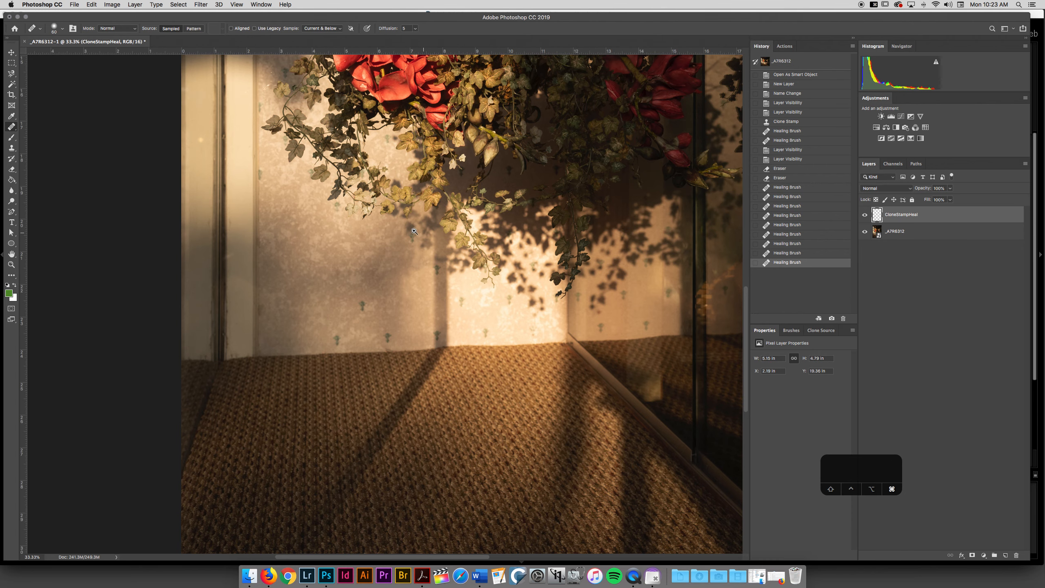
key("super+plus")
key("super+plus")
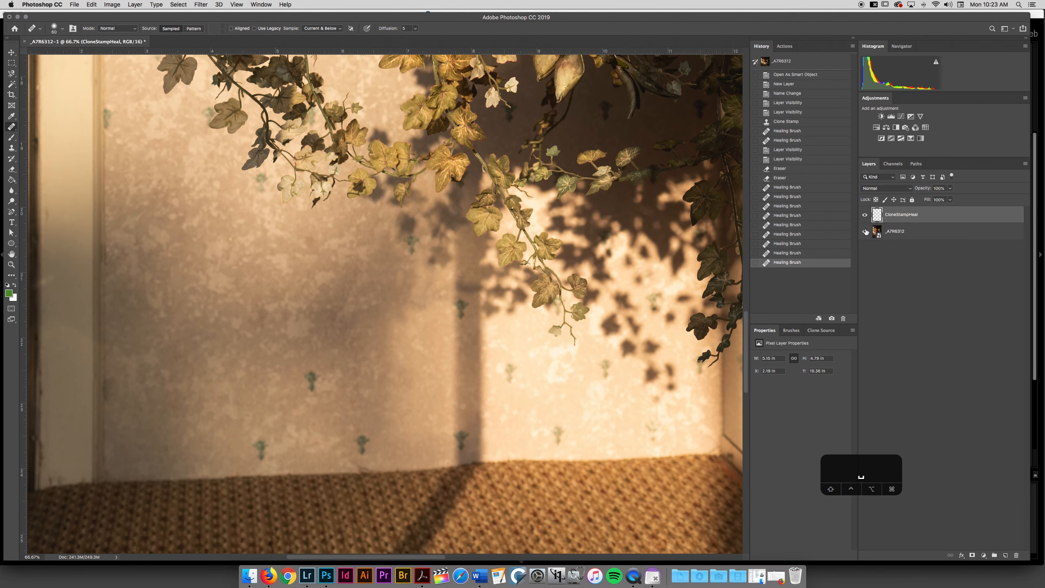
left_click(865, 231)
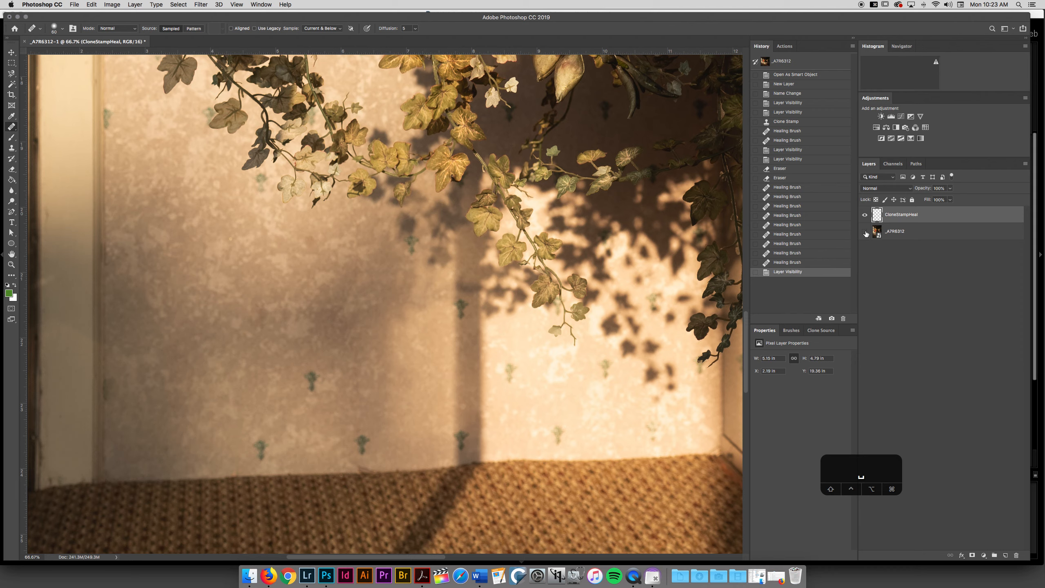
left_click(866, 232)
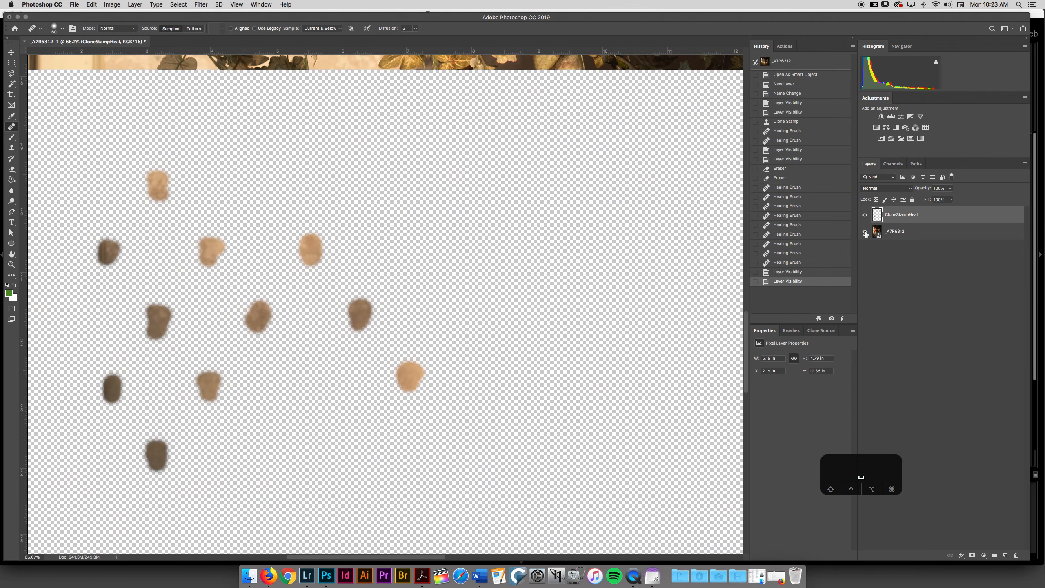
left_click(866, 233)
left_click(866, 234)
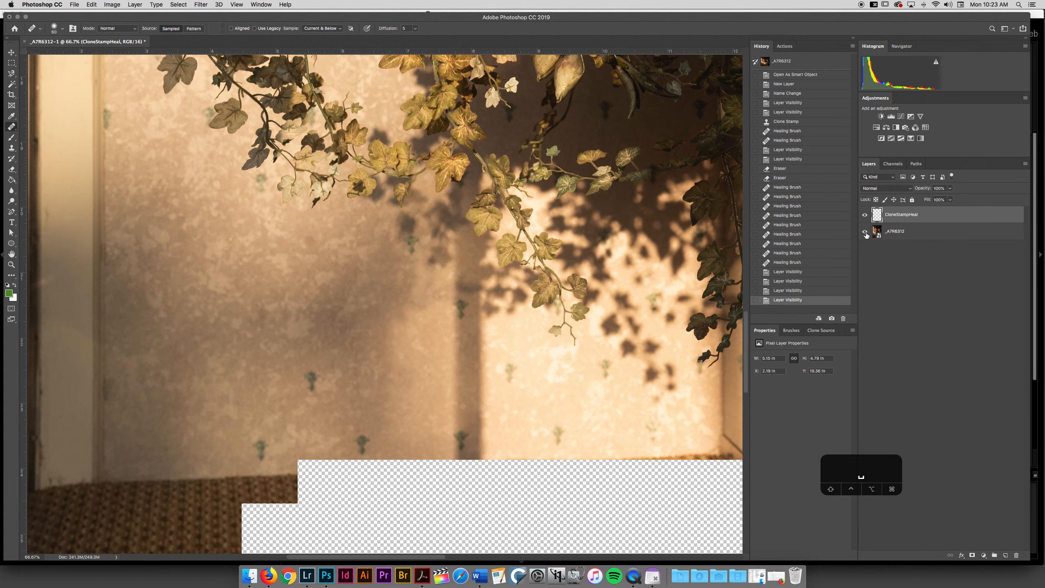
left_click(866, 234)
left_click(866, 235)
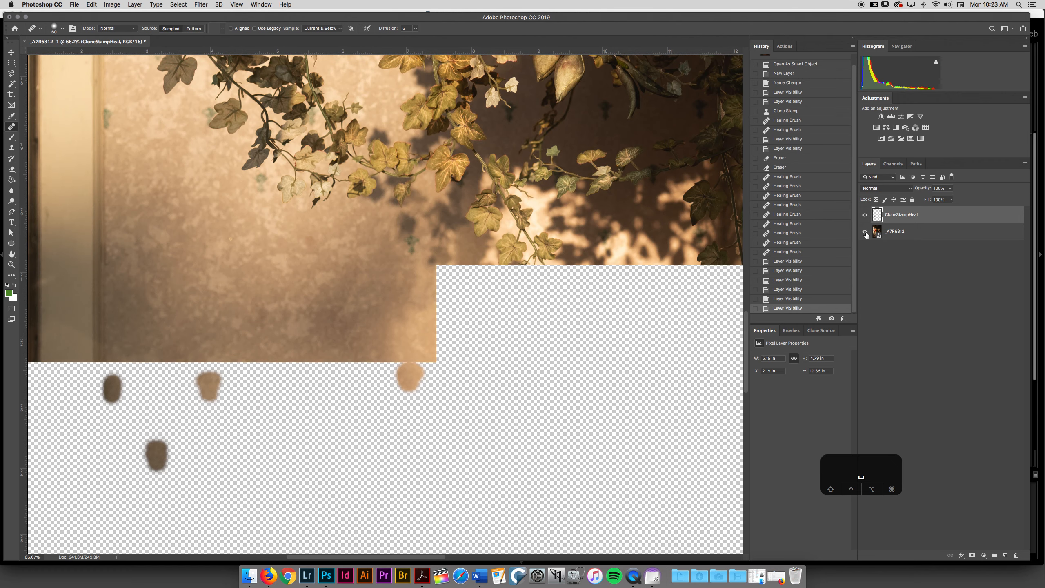
- Compare the wall before and after retouching by toggling the CloneStampHeal layer's visibility, leaving the layer shown
left_click(389, 369, "alt")
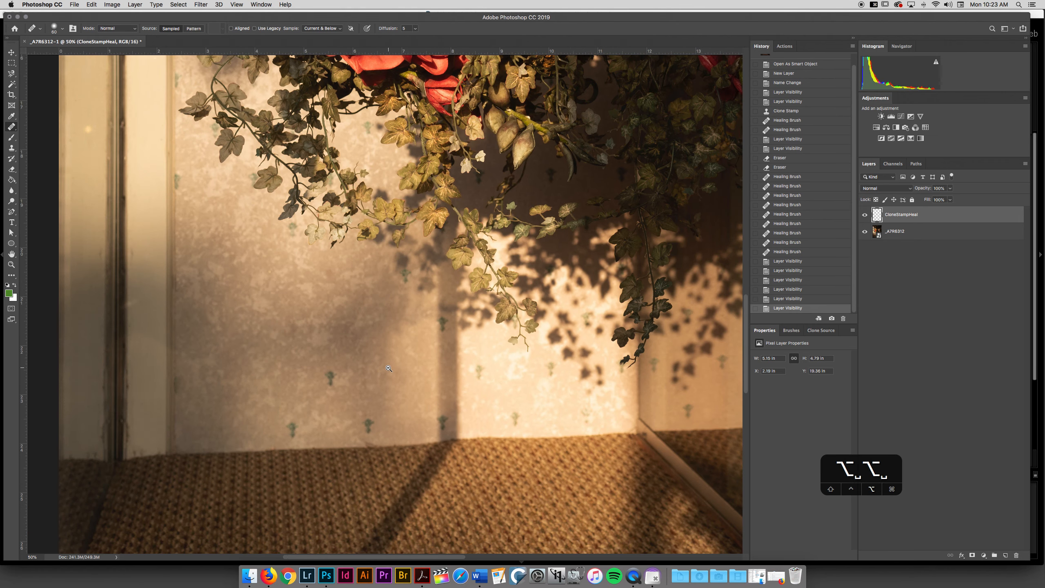
left_click(389, 369, "alt")
left_click(865, 214)
left_click(865, 215)
left_click(865, 214)
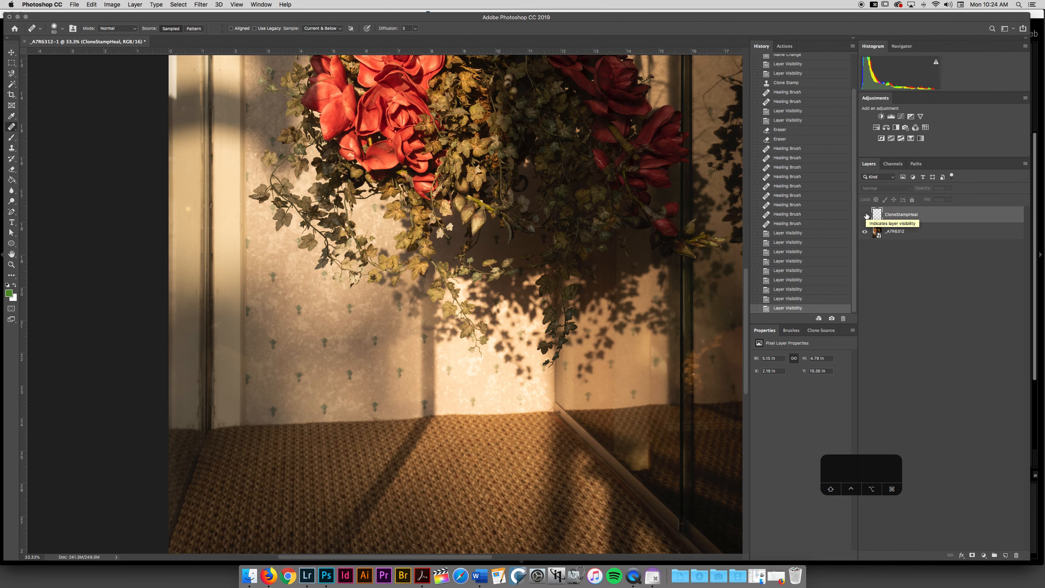
left_click(865, 215)
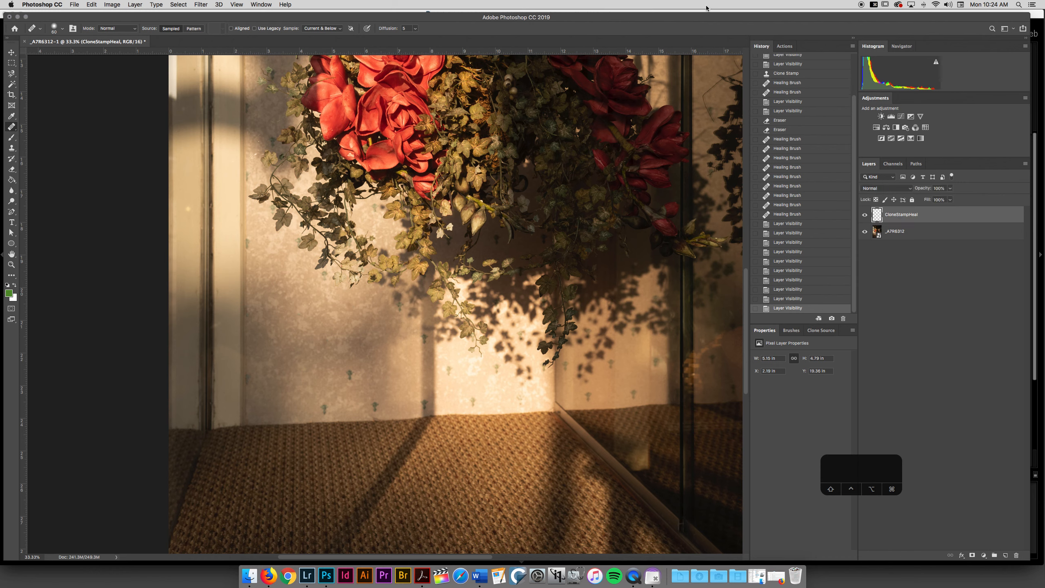